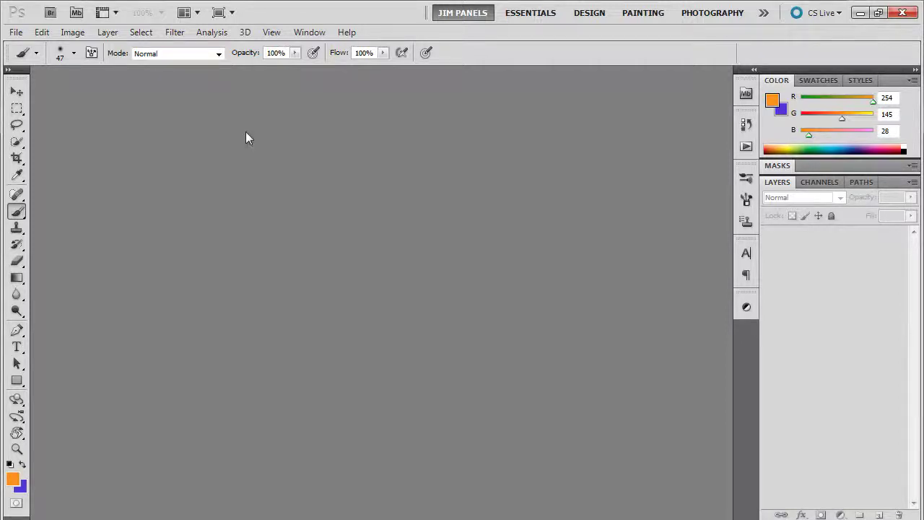
Open Beach.jpg from the Resources folder in Photoshop through Adobe Bridge
left_click(49, 13)
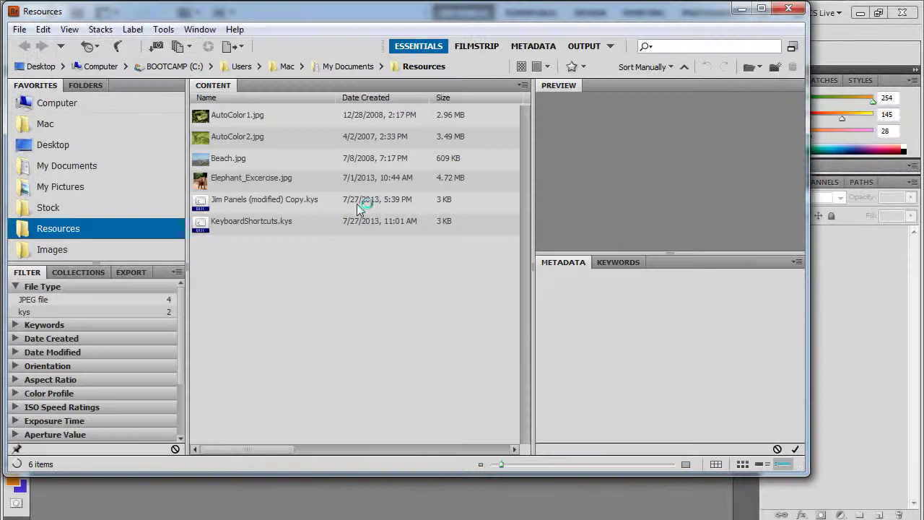
left_click(222, 163)
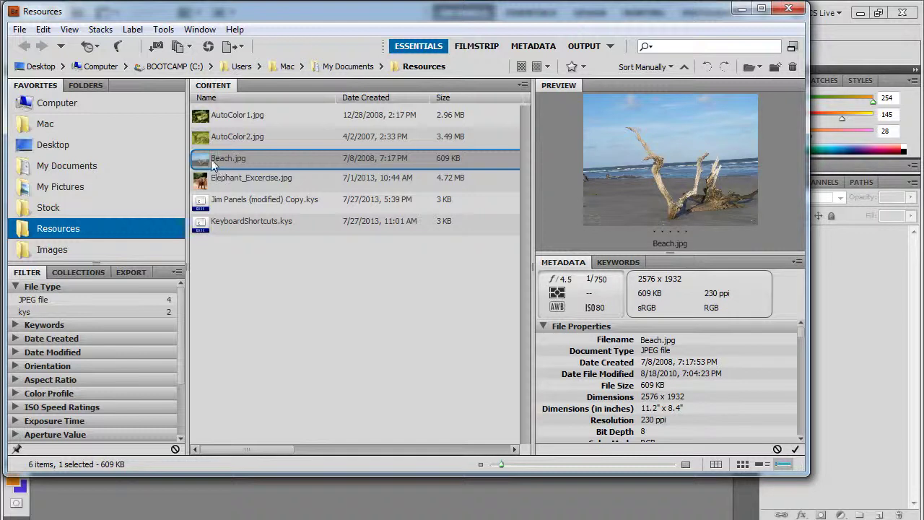
double_click(210, 159)
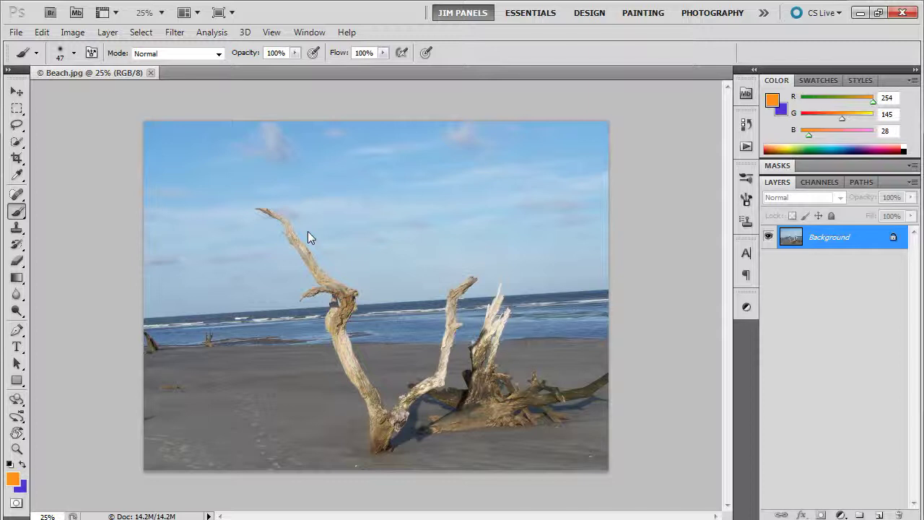
Open the Image menu to reach Adjustments > Levels
left_click(78, 33)
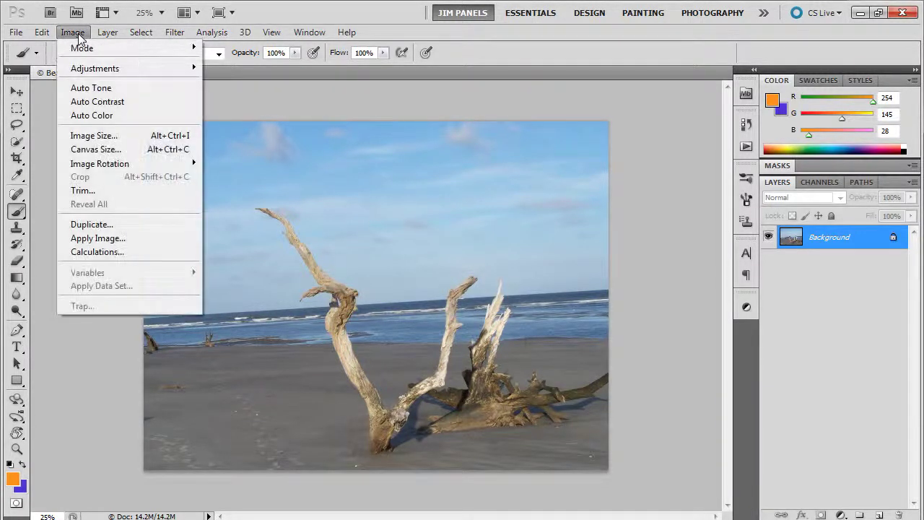
Open Levels for the beach photo and move the dialog aside to uncover the image
mouse_move(82, 72)
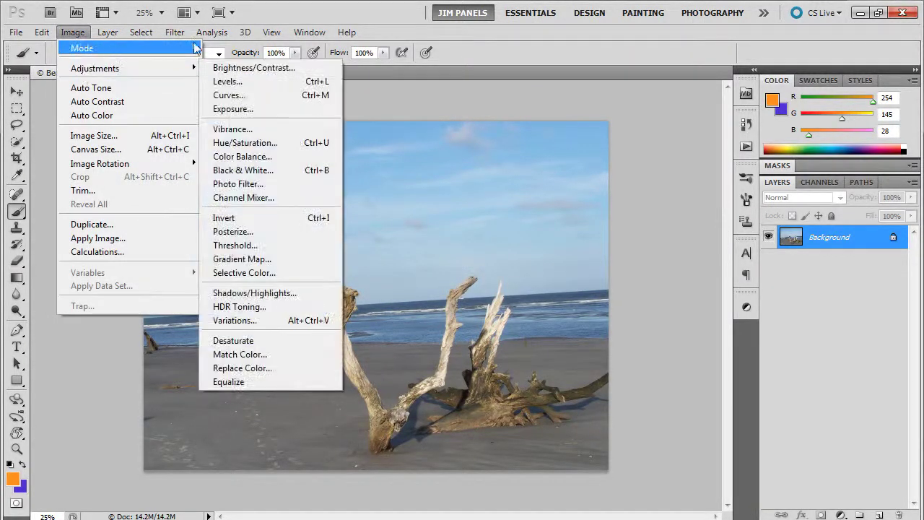
left_click(232, 82)
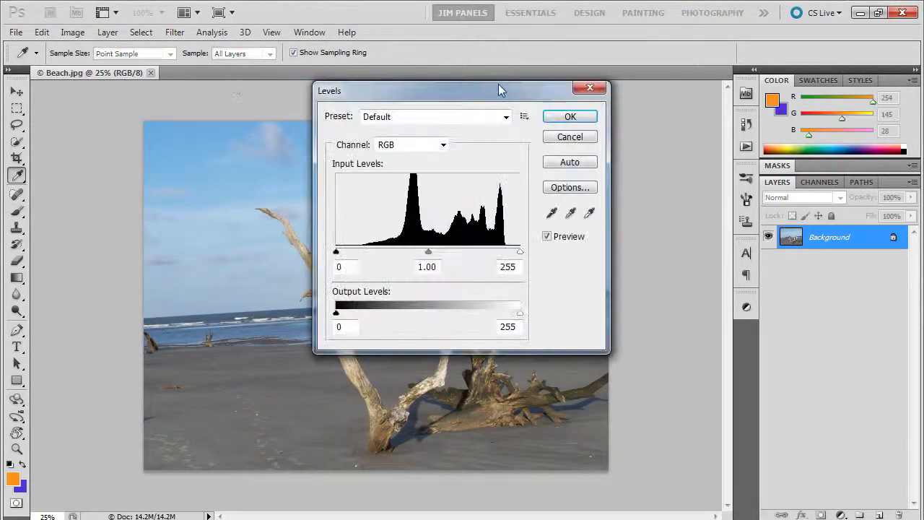
left_click_drag(527, 93, 751, 97)
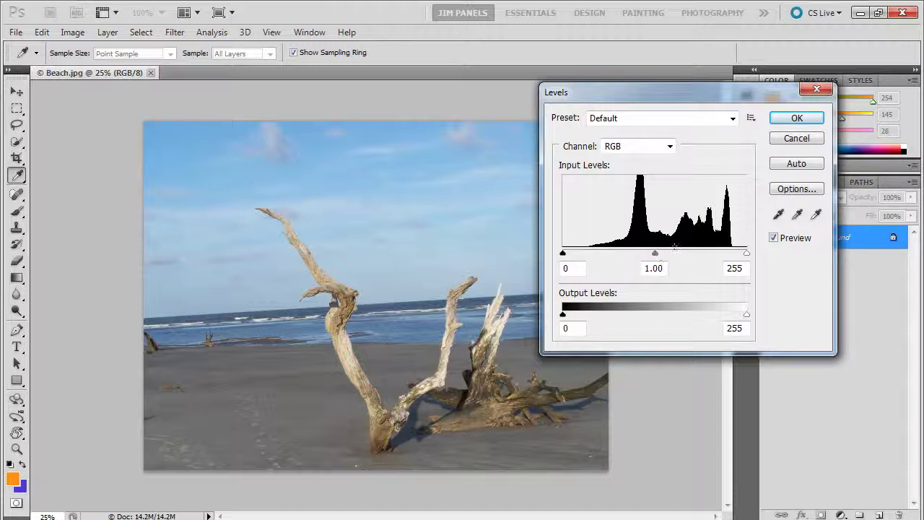
Try the black and white input sliders and Auto, then cancel without applying
mouse_move(747, 253)
left_mouse_down()
mouse_move(728, 253)
mouse_move(732, 260)
left_mouse_up()
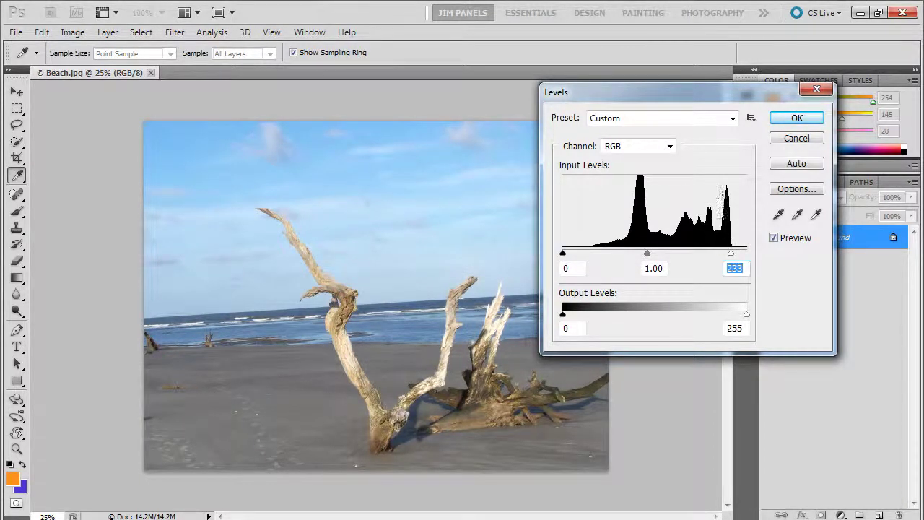
left_click_drag(562, 253, 593, 254)
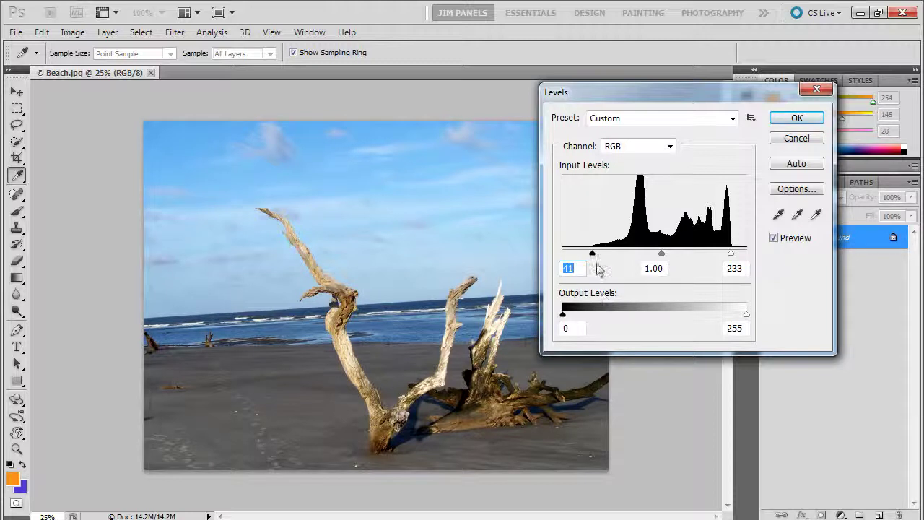
left_click_drag(593, 255, 564, 255)
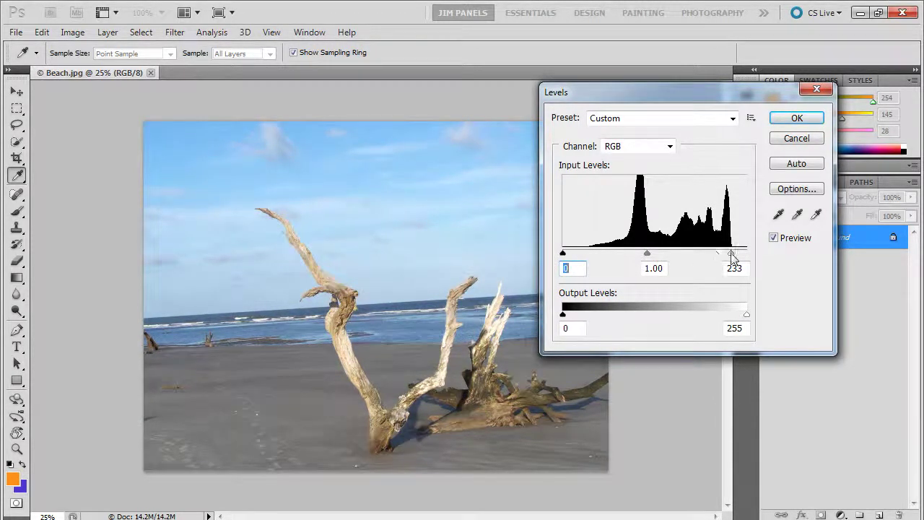
left_click_drag(731, 254, 755, 256)
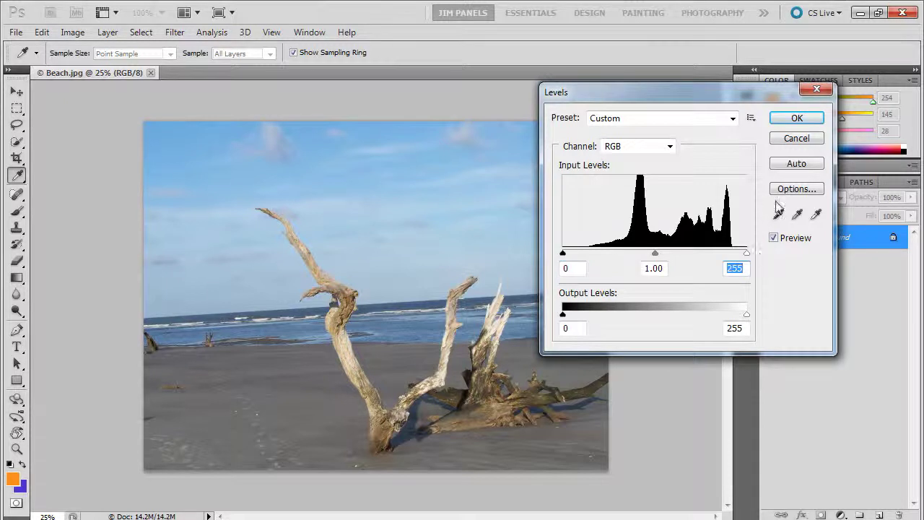
left_click(794, 166)
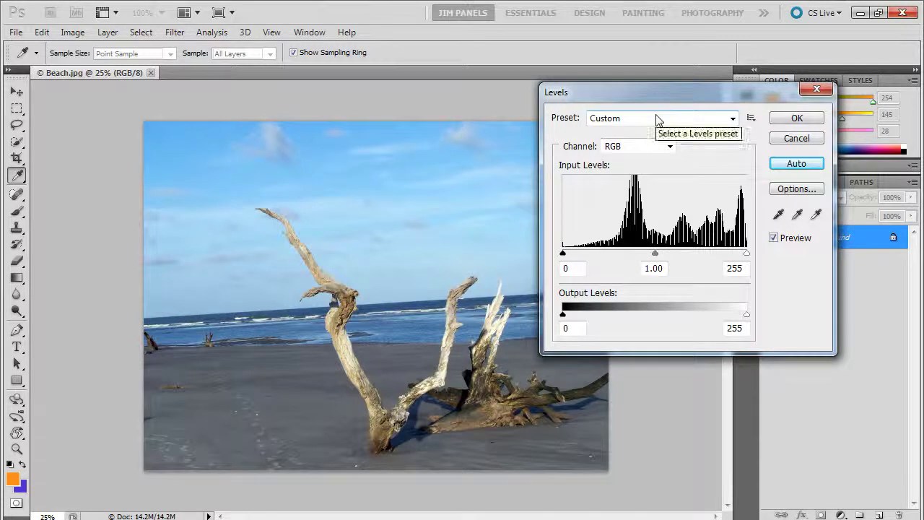
left_click(798, 141)
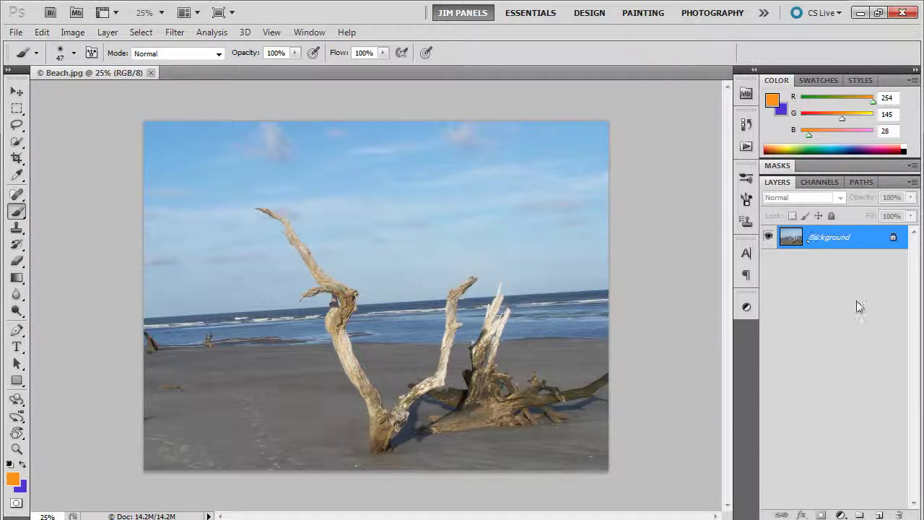
Add a Levels 1 adjustment layer above the Background from the Layers panel's adjustment list
left_click(842, 514)
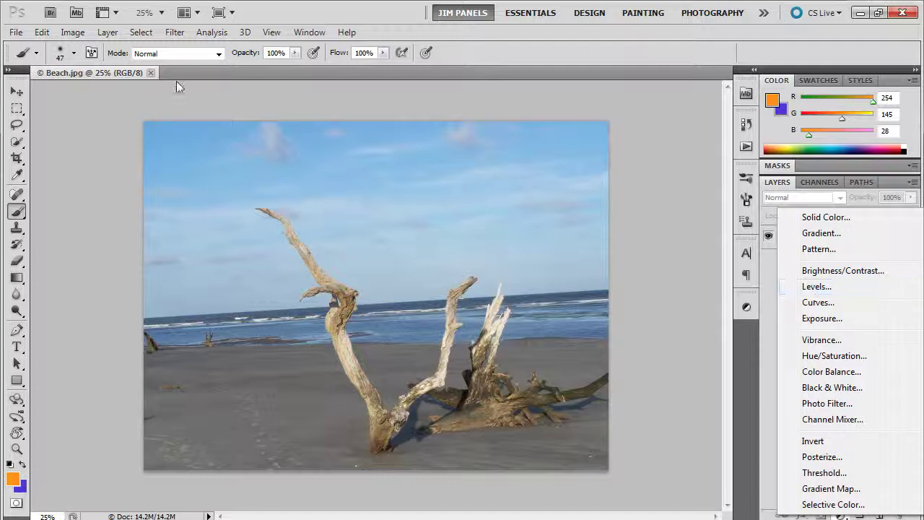
left_click(64, 32)
left_click(64, 31)
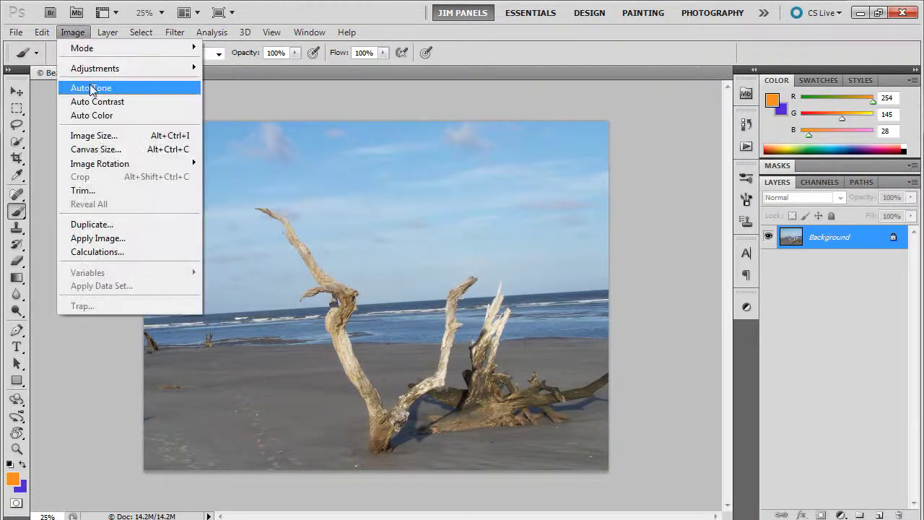
mouse_move(271, 32)
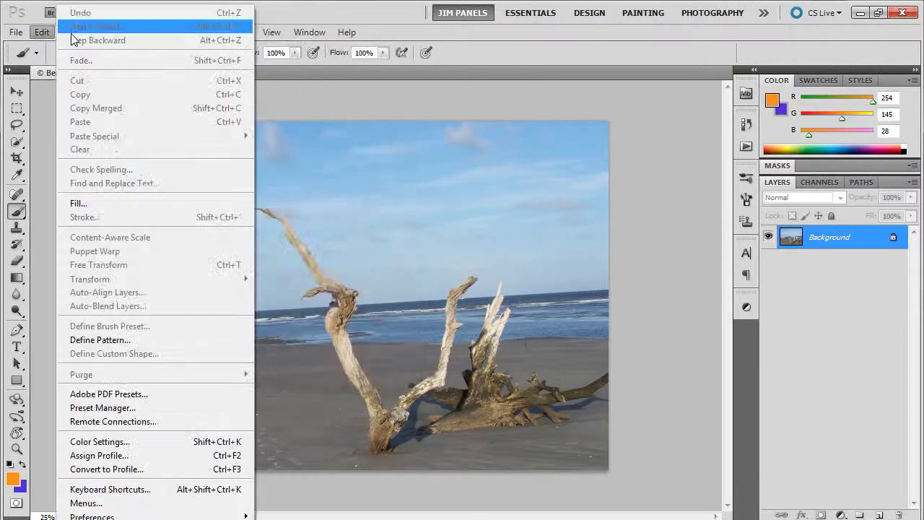
left_click(355, 13)
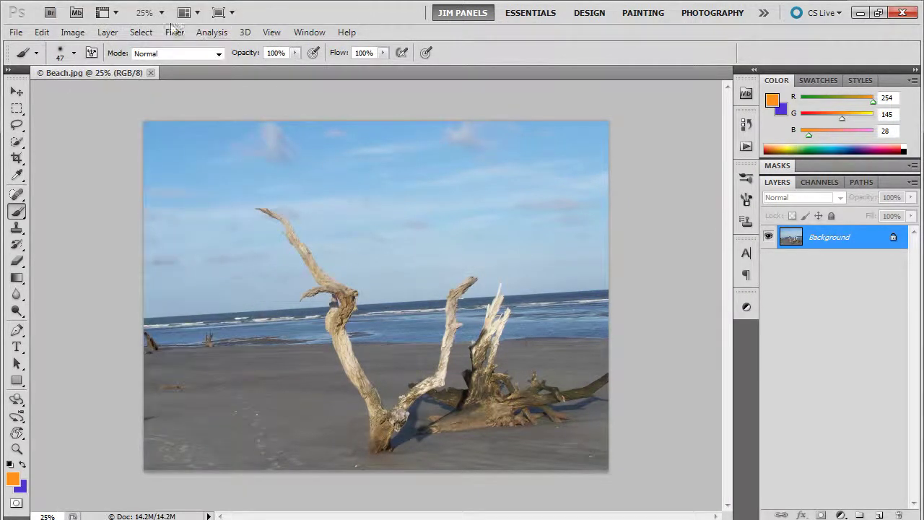
left_click(73, 31)
mouse_move(93, 68)
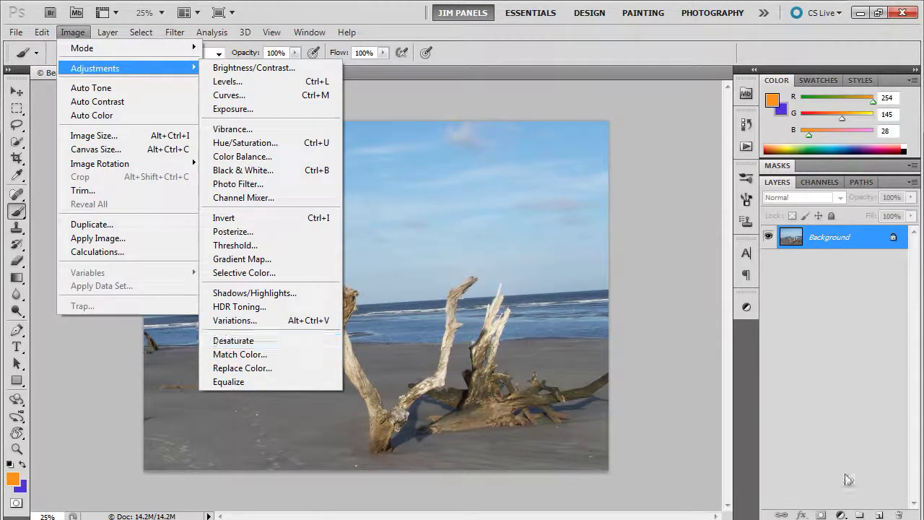
left_click(842, 515)
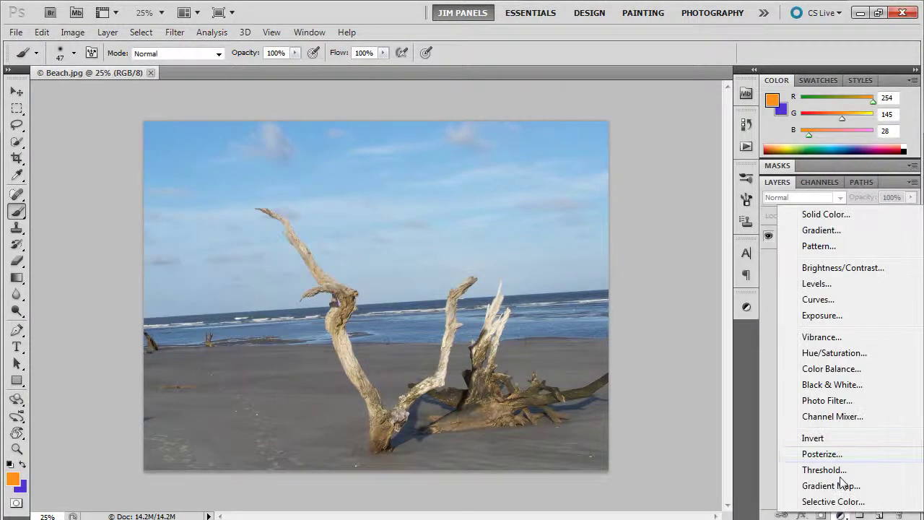
left_click(817, 284)
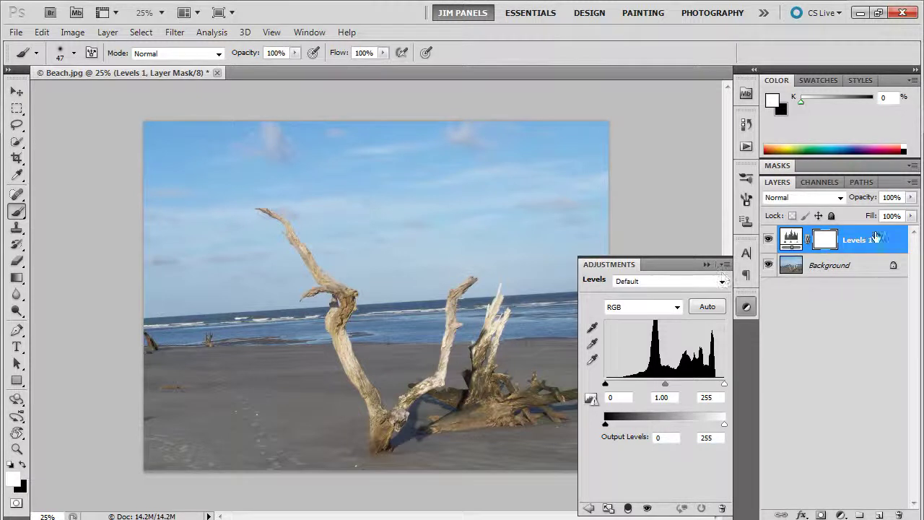
Set Levels 1 input levels to 39, 1.00, 233 to deepen shadows and boost contrast
double_click(852, 241)
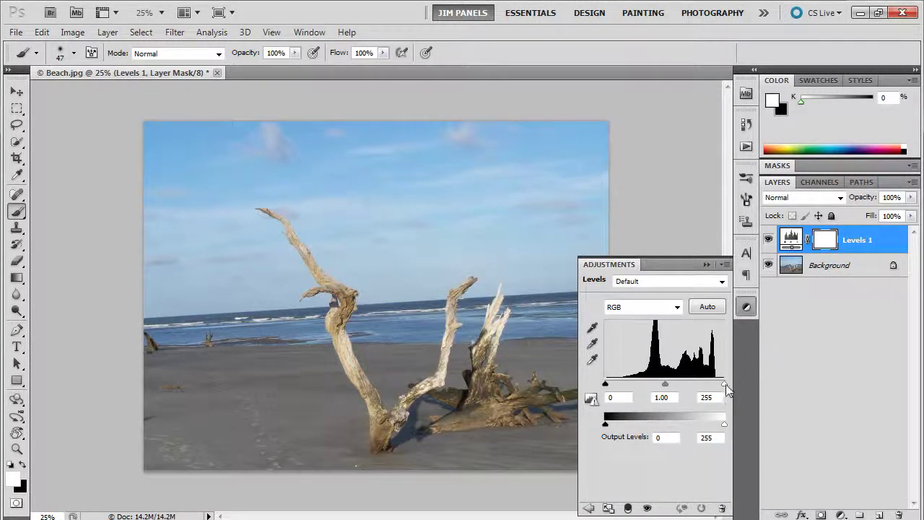
left_click_drag(725, 385, 715, 384)
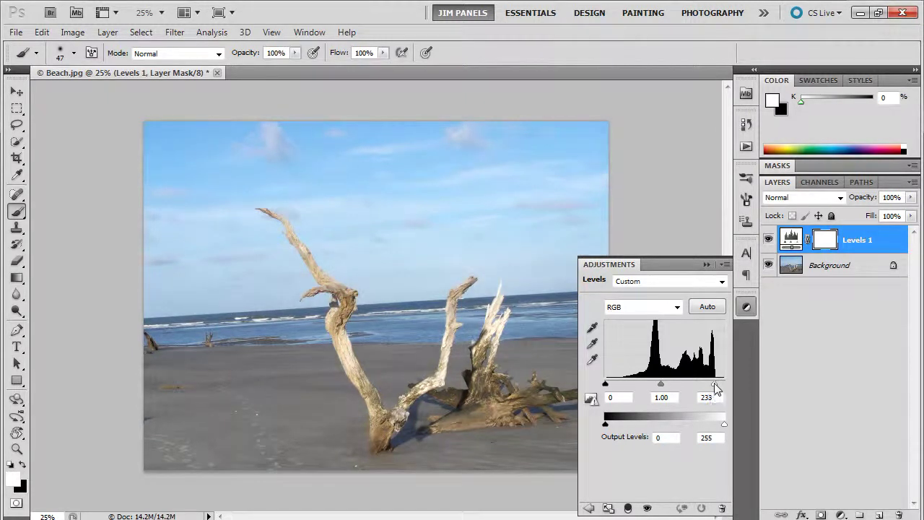
left_click_drag(607, 385, 625, 385)
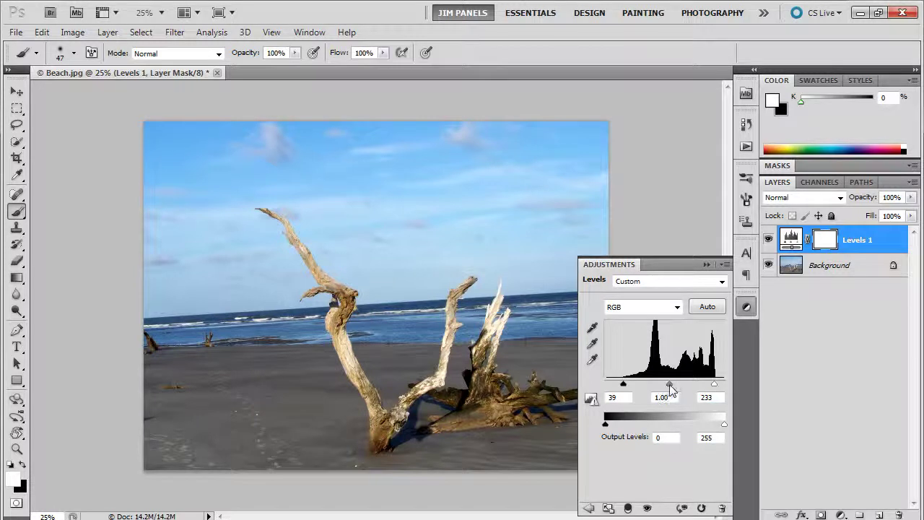
left_click_drag(670, 386, 669, 404)
Collapse the Adjustments panel, toggle Levels 1 off and on to compare, and select its mask
left_click(828, 328)
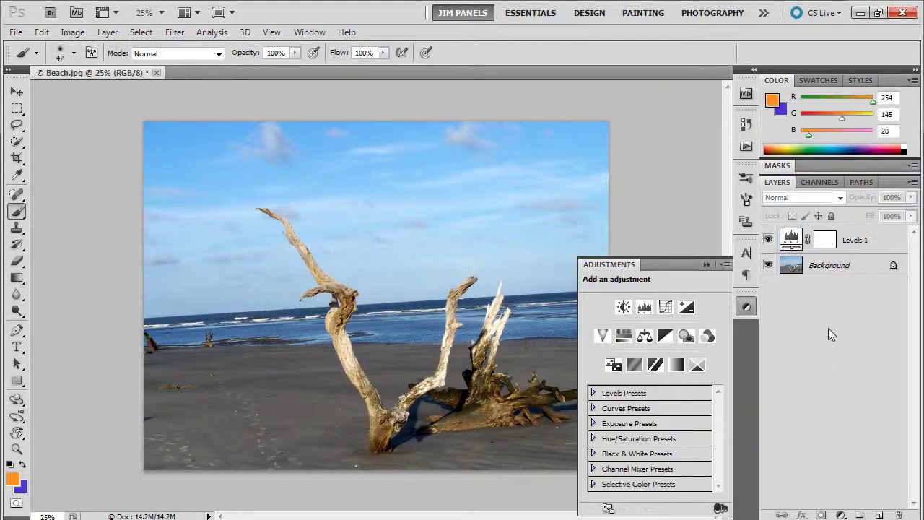
left_click(705, 265)
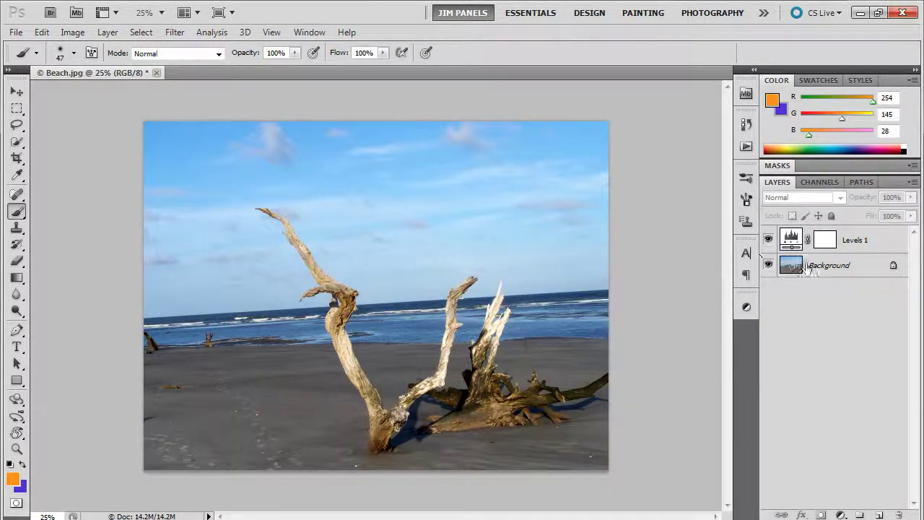
left_click(769, 242)
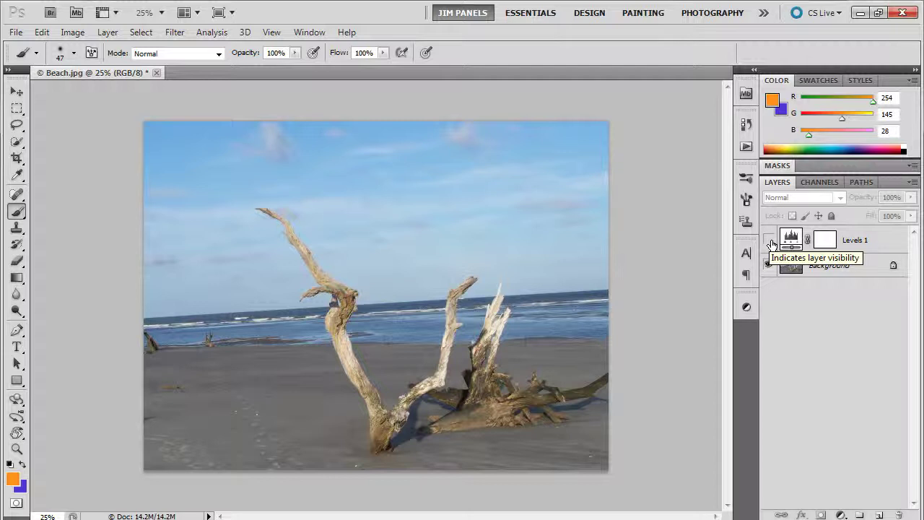
left_click(769, 241)
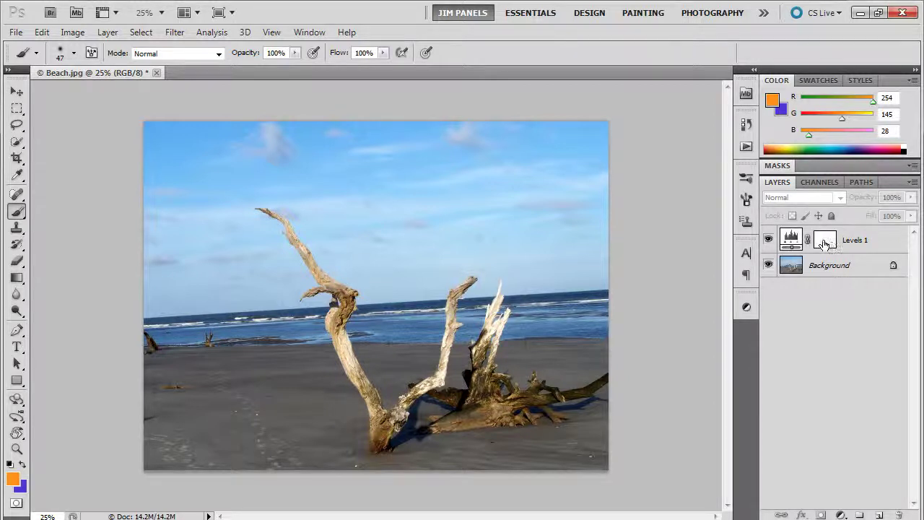
left_click(849, 245)
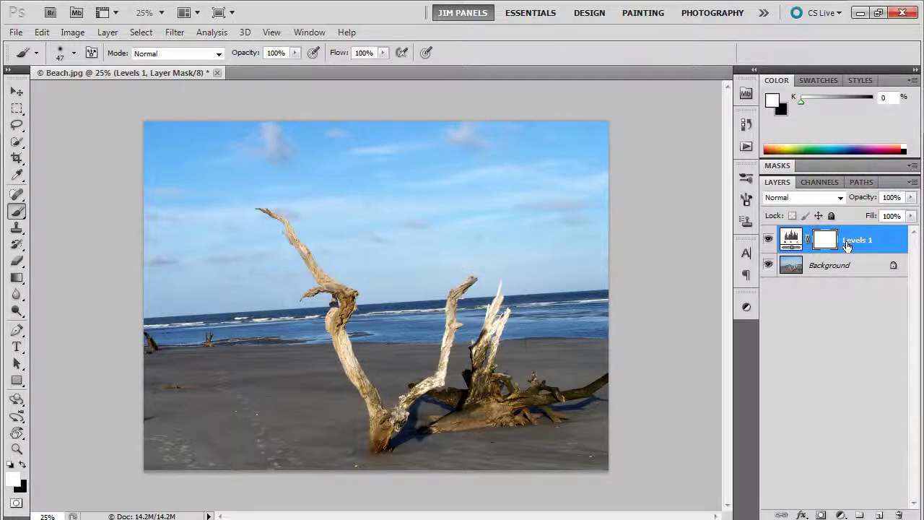
Add a second Levels adjustment layer above Levels 1 and name it 'zombie'
left_click(840, 514)
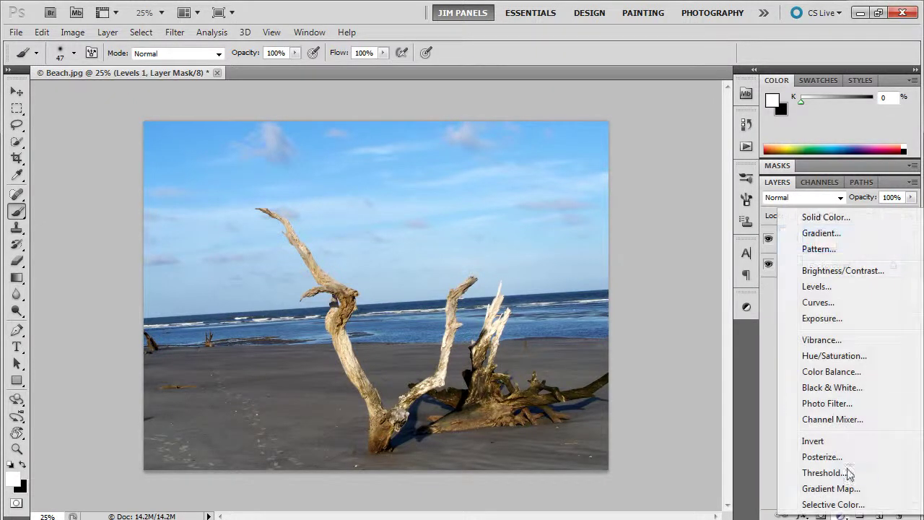
left_click(814, 288)
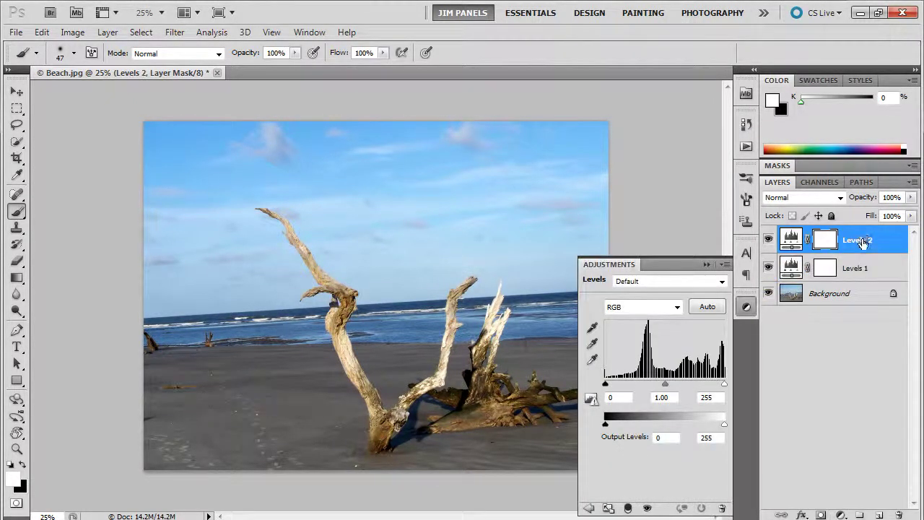
double_click(864, 240)
type("zombie")
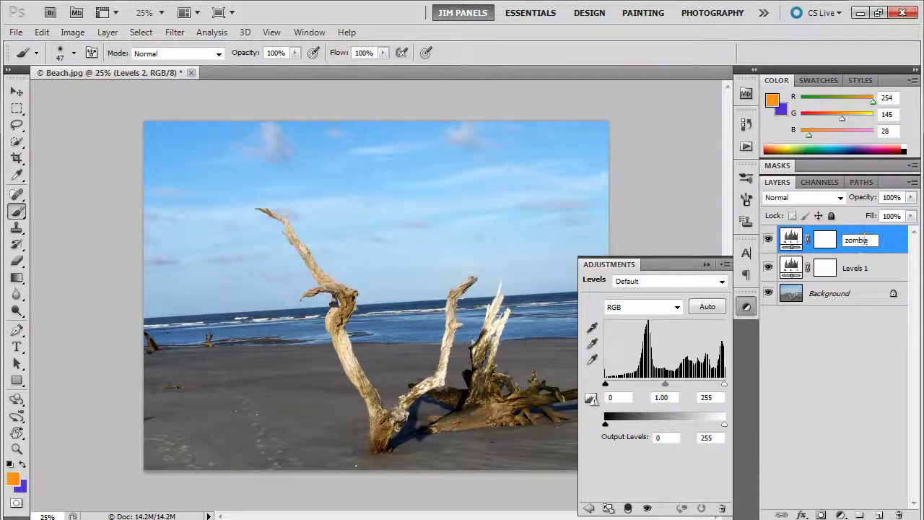
key("Return")
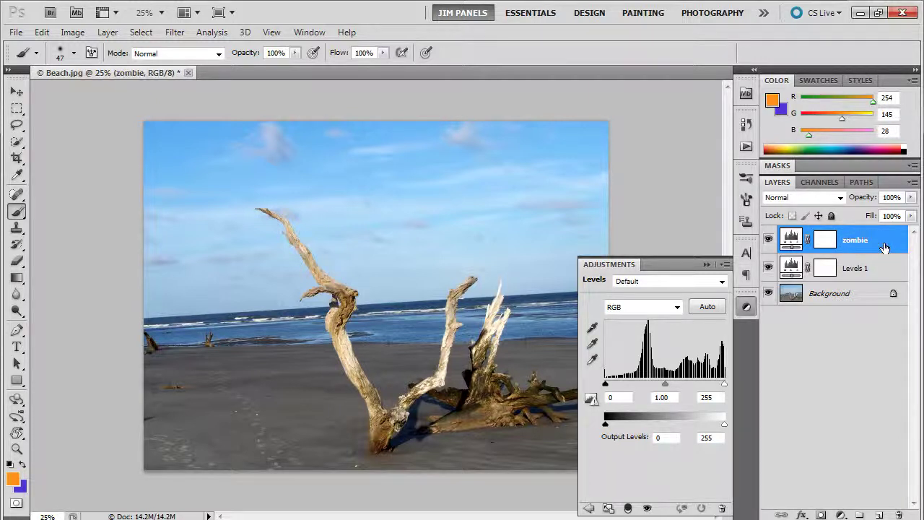
left_click(675, 309)
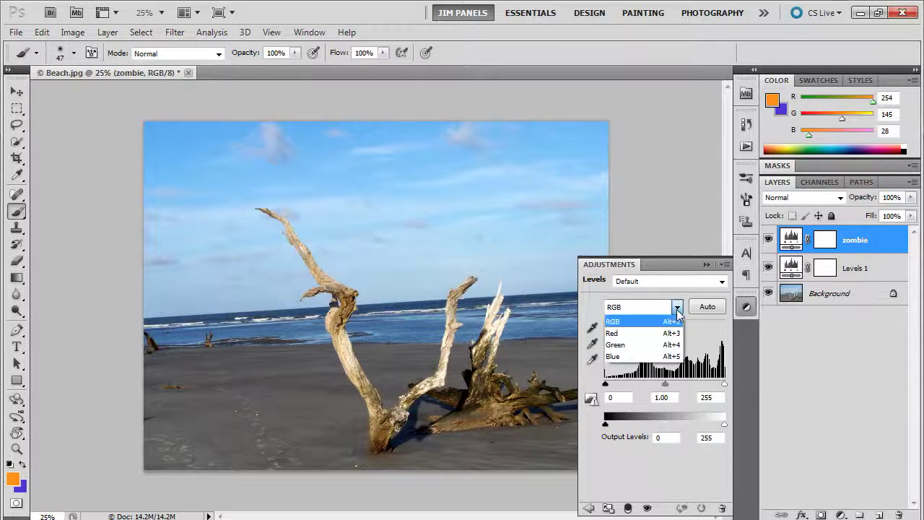
In the zombie layer's Green channel, raise the black point and adjust the midtones
left_click(616, 344)
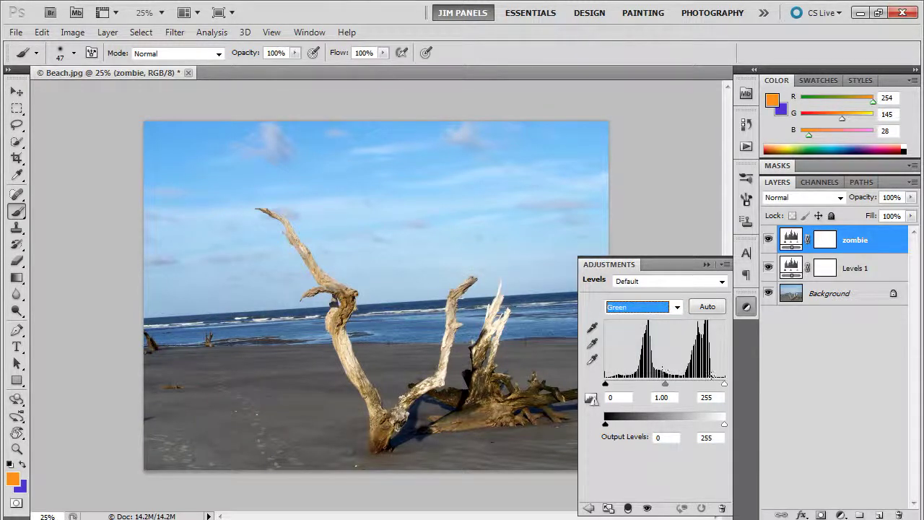
mouse_move(605, 383)
left_mouse_down()
mouse_move(633, 388)
mouse_move(616, 387)
left_mouse_up()
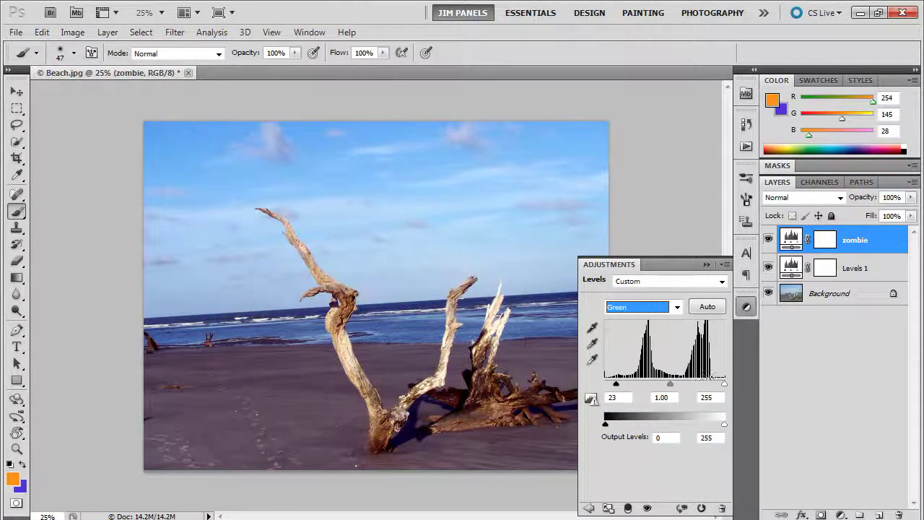
mouse_move(723, 384)
left_mouse_down()
mouse_move(689, 385)
mouse_move(725, 385)
left_mouse_up()
mouse_move(667, 386)
left_mouse_down()
mouse_move(660, 390)
mouse_move(676, 390)
left_mouse_up()
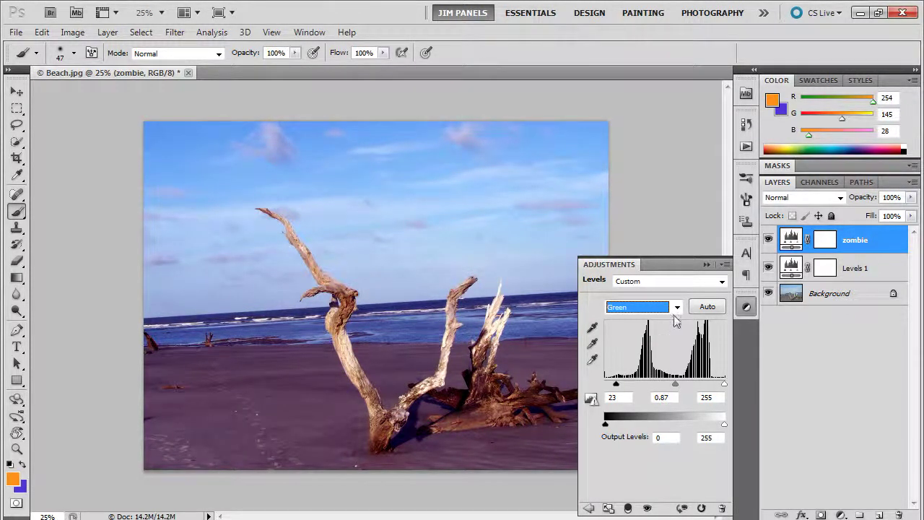
Raise the Blue channel's black input point
left_click(677, 307)
left_click(652, 357)
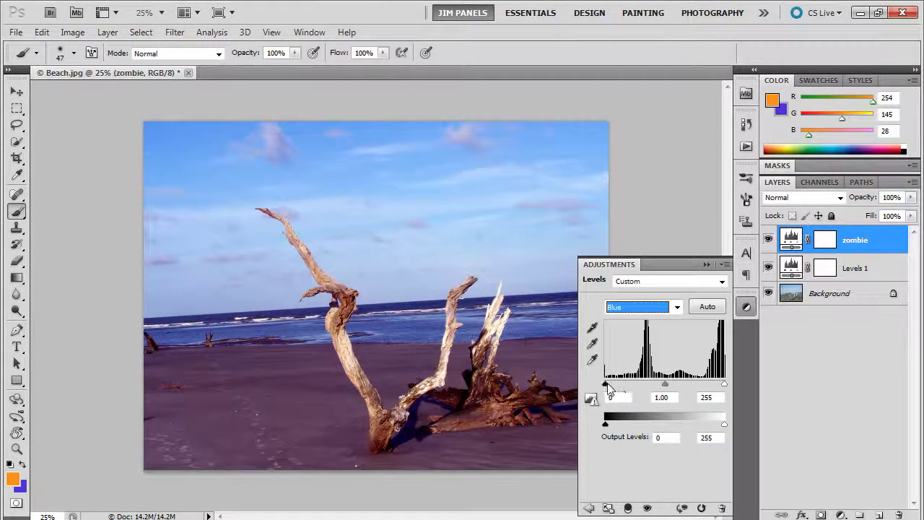
left_click_drag(613, 384, 668, 388)
Set the Red channel's input white to 218 and output black to 23
left_click(677, 308)
left_click(622, 330)
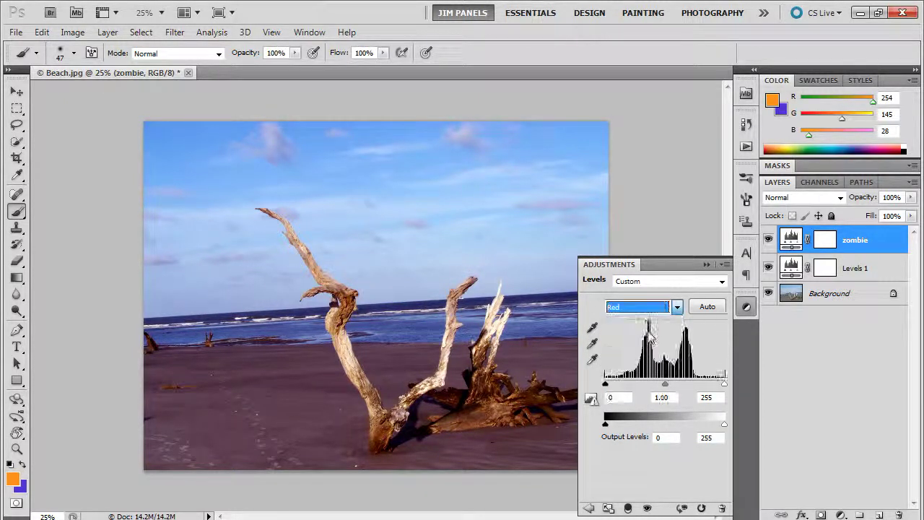
left_click_drag(722, 388, 709, 391)
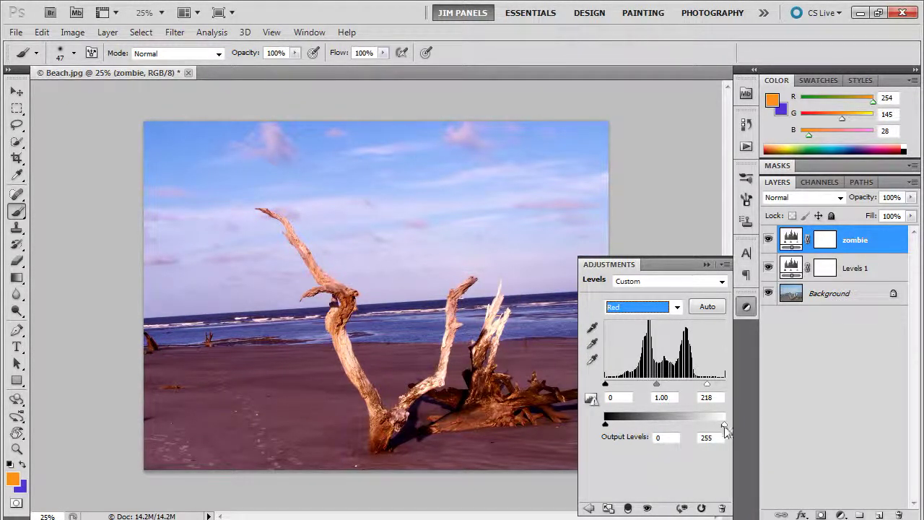
mouse_move(721, 431)
left_mouse_down()
mouse_move(701, 433)
mouse_move(724, 433)
left_mouse_up()
left_click_drag(606, 424, 615, 428)
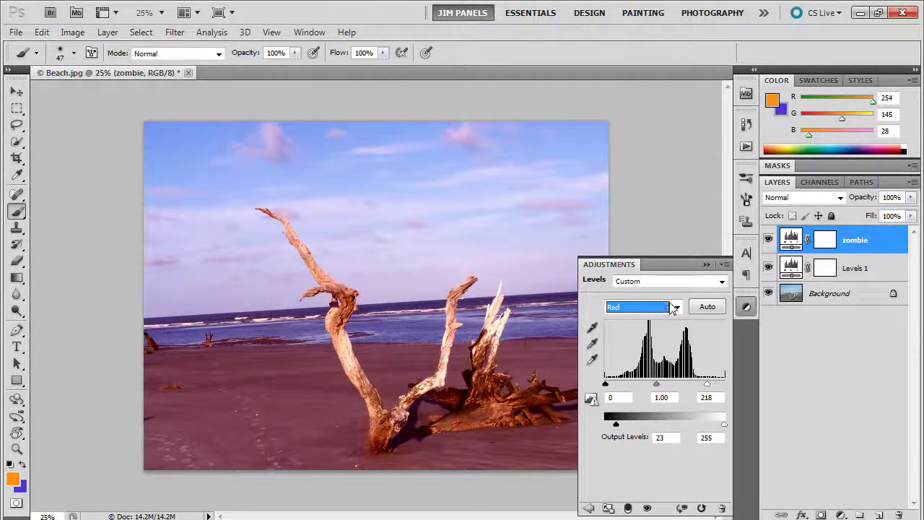
left_click(707, 265)
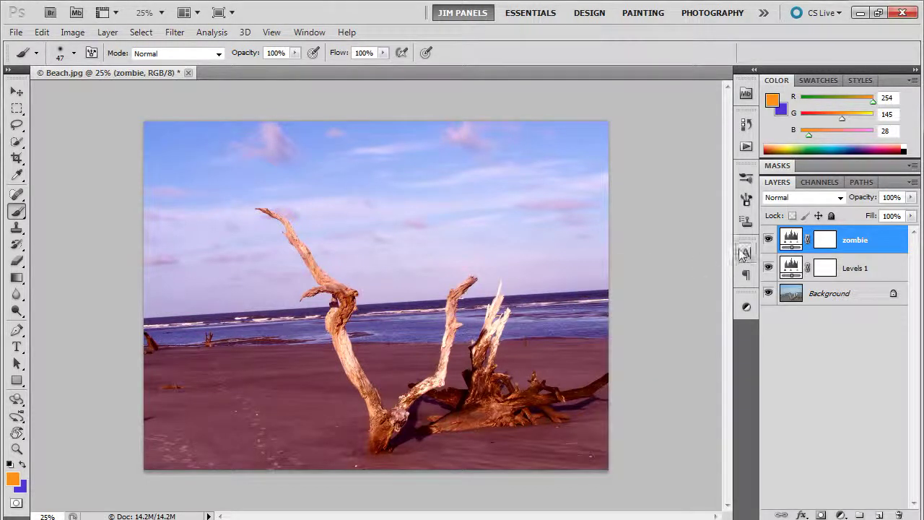
left_click(768, 241)
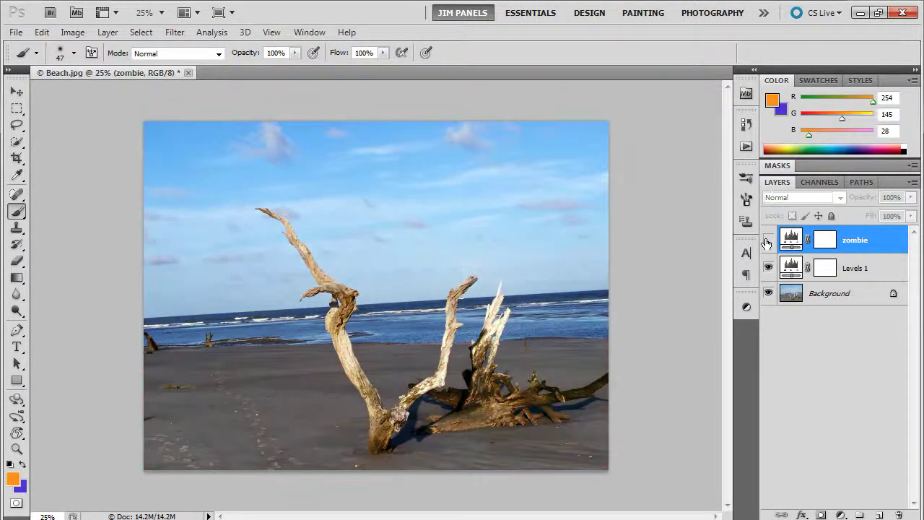
left_click(767, 240)
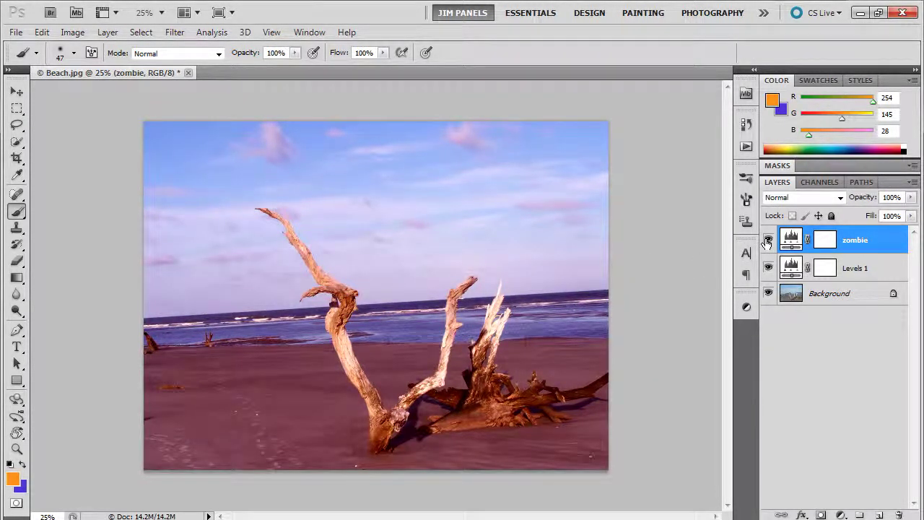